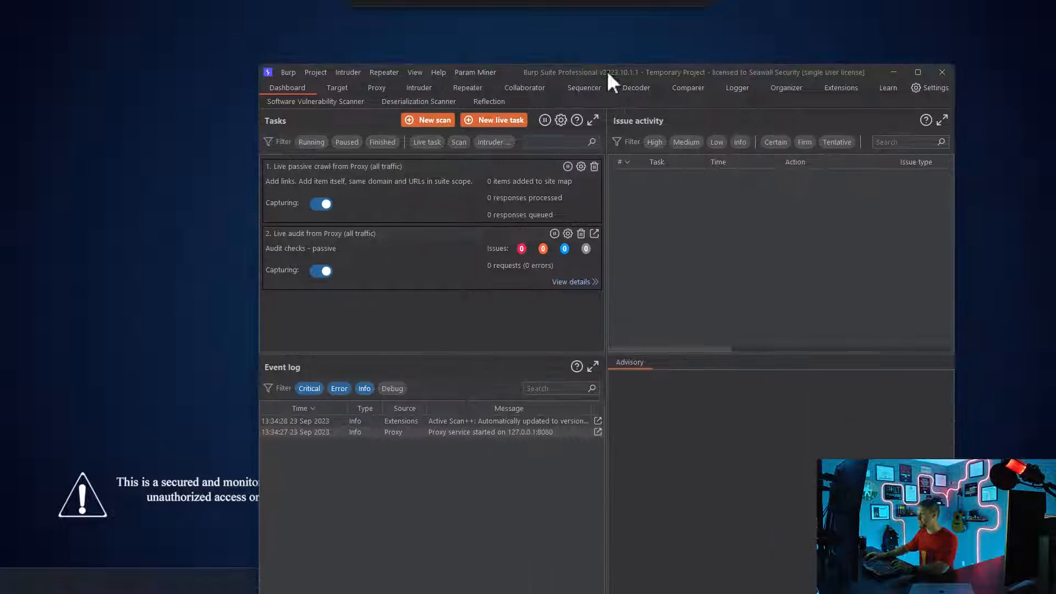
Enable advanced scope control in the target scope settings and enter discord as the host of a new included-scope rule
left_click(916, 71)
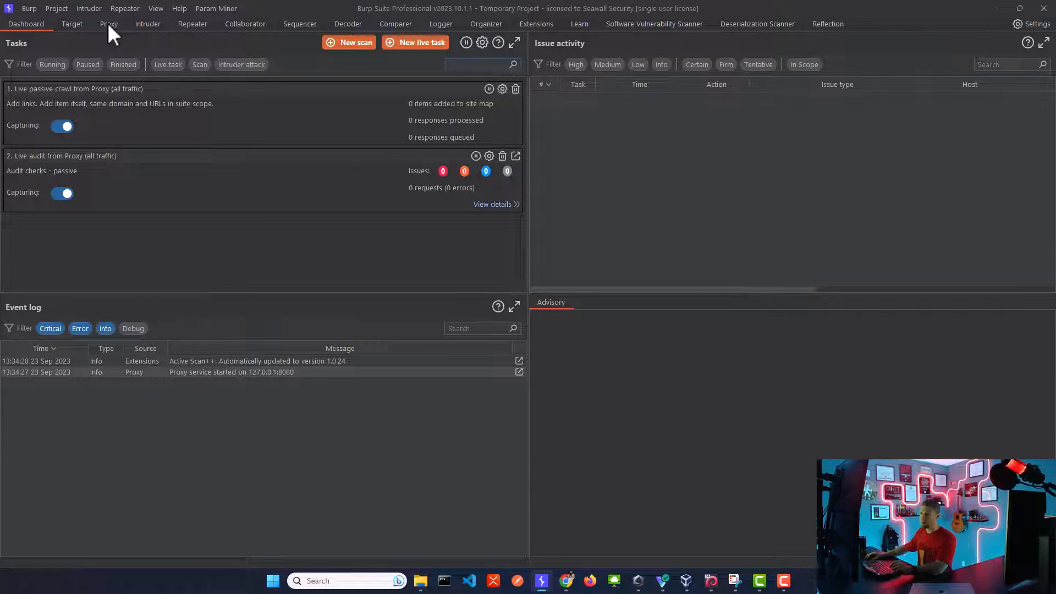
left_click(72, 23)
left_click(240, 40)
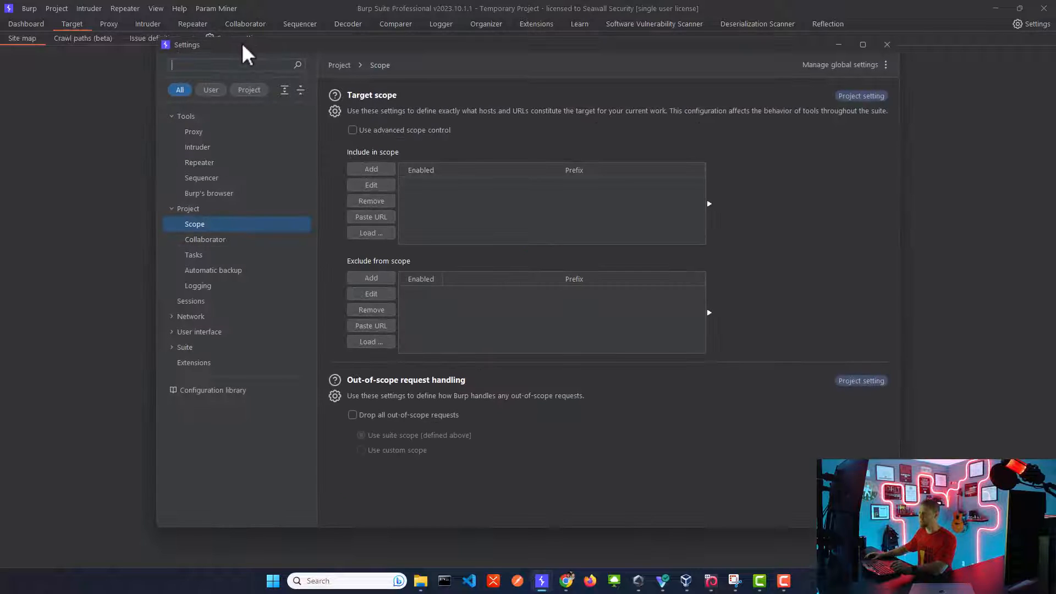
left_click(354, 132)
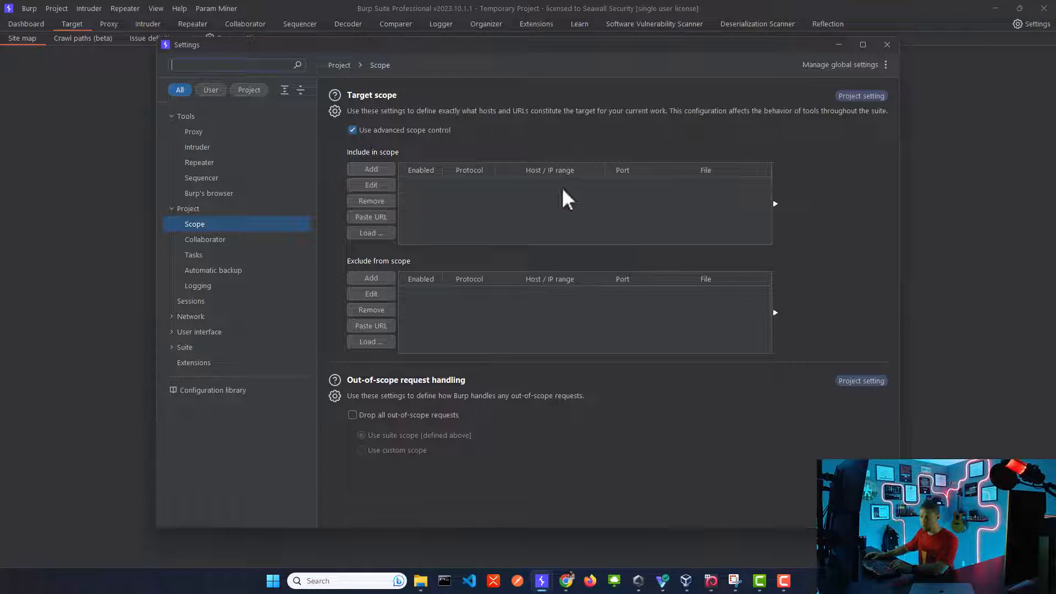
left_click(375, 170)
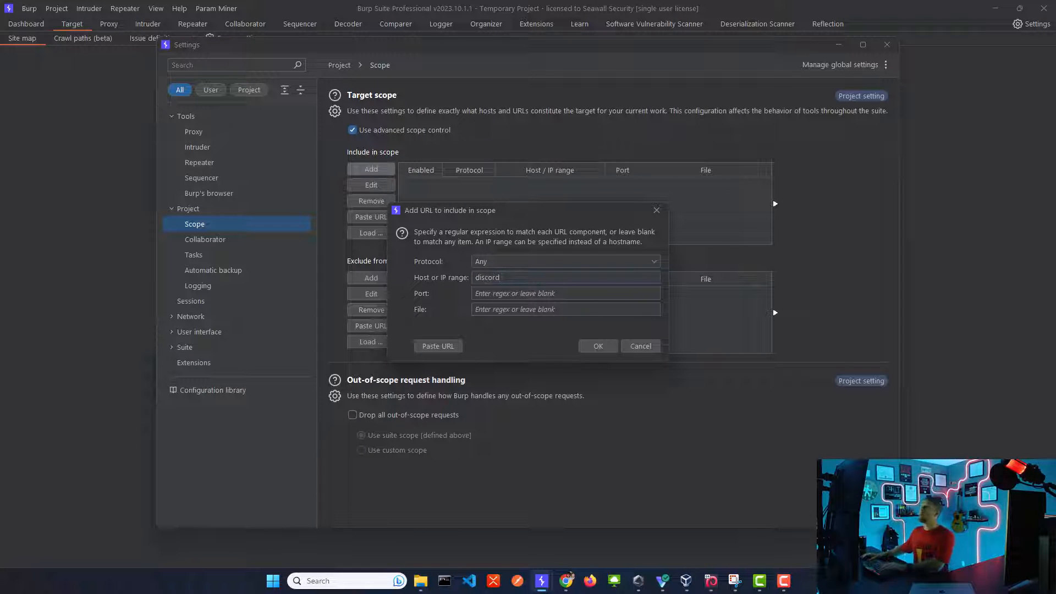
Switch to the browser and review Discord's Security Bug Bounty page, from its approach to security issues through the rules and special vulnerabilities
key("alt+Tab")
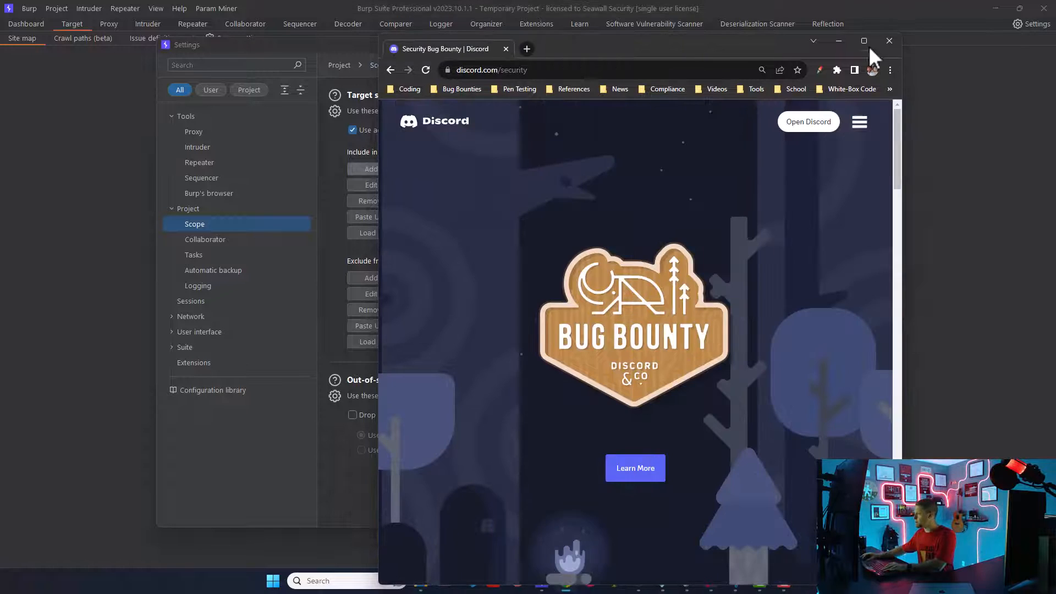
left_click(864, 41)
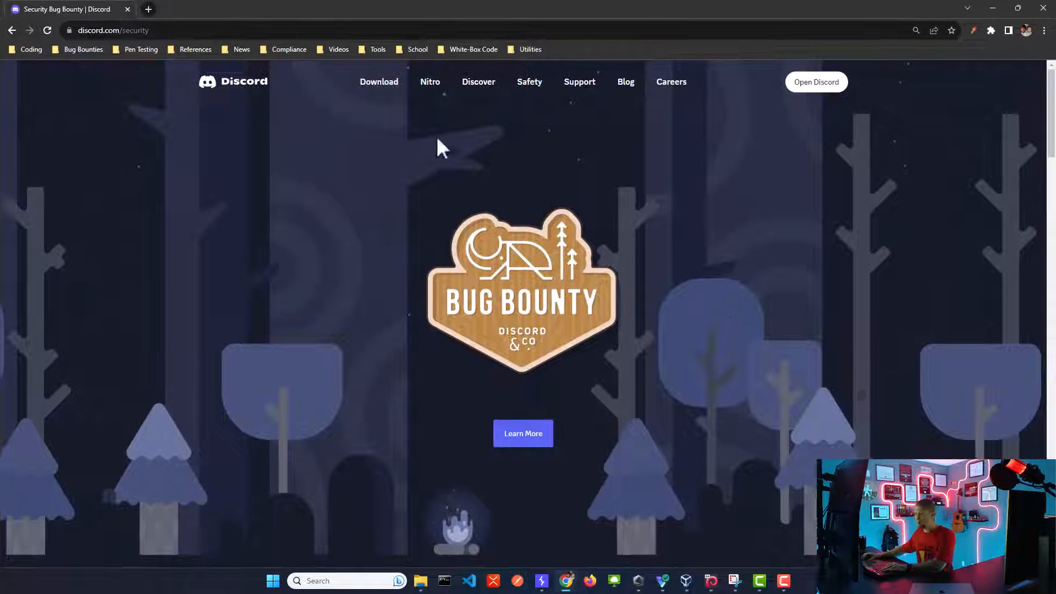
scroll(776, 240, "down", 6)
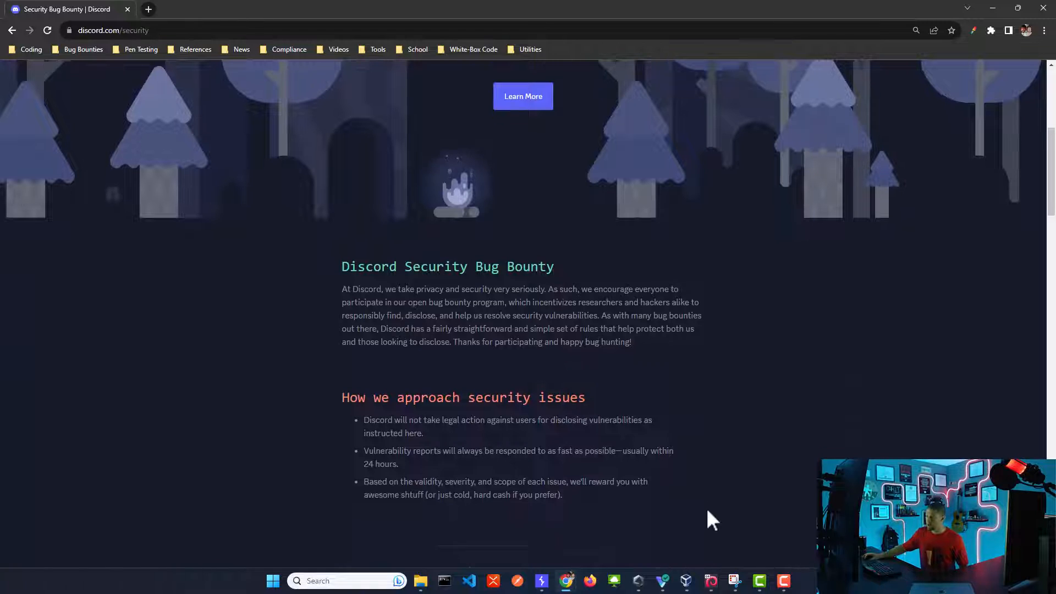
scroll(707, 517, "down", 1)
left_click_drag(425, 385, 376, 373)
left_click(471, 394)
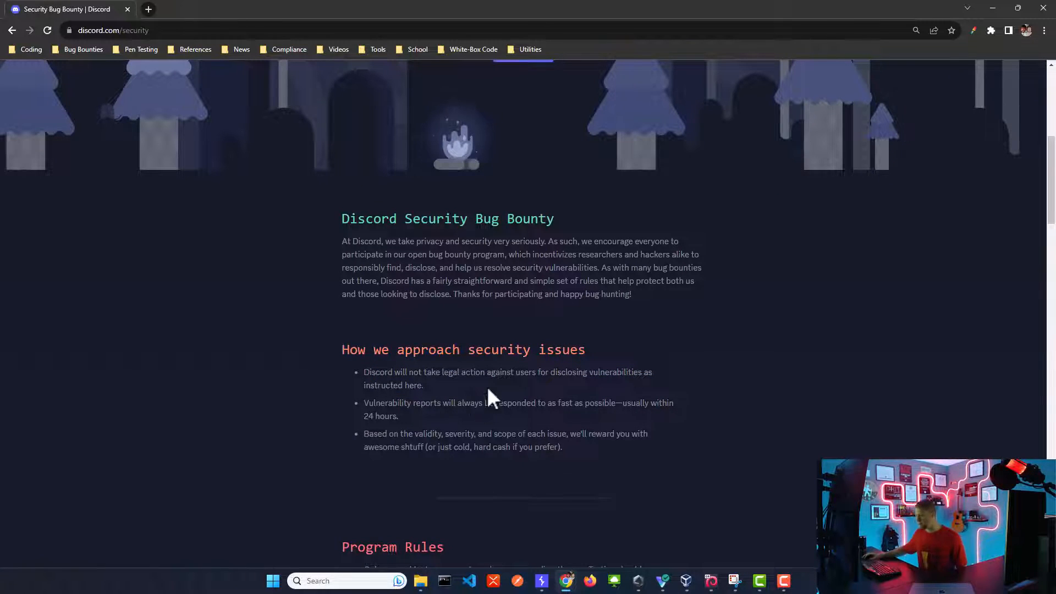
scroll(686, 366, "down", 2)
scroll(794, 379, "down", 3)
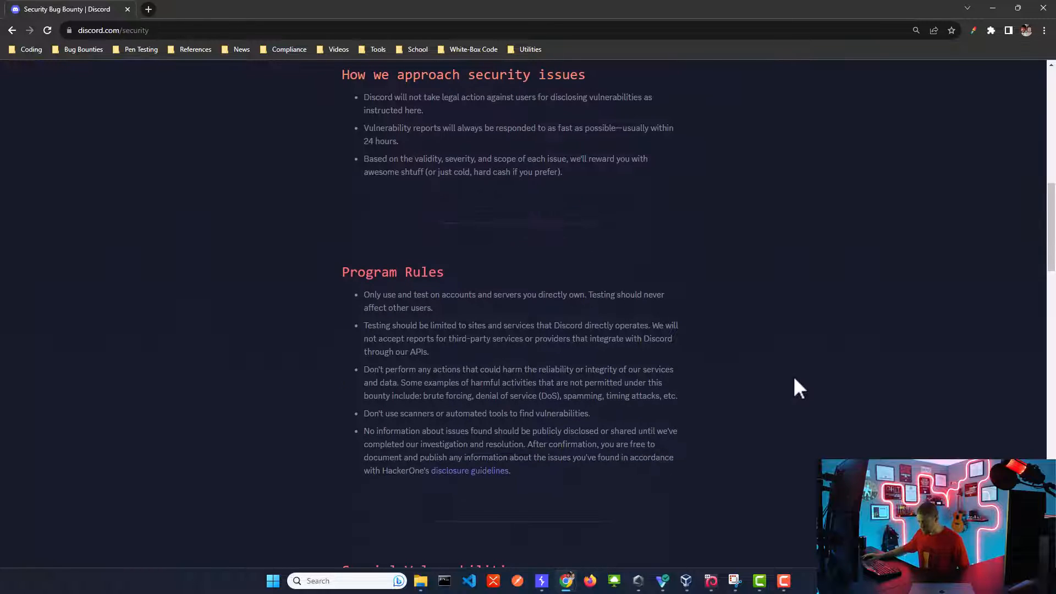
scroll(723, 445, "down", 4)
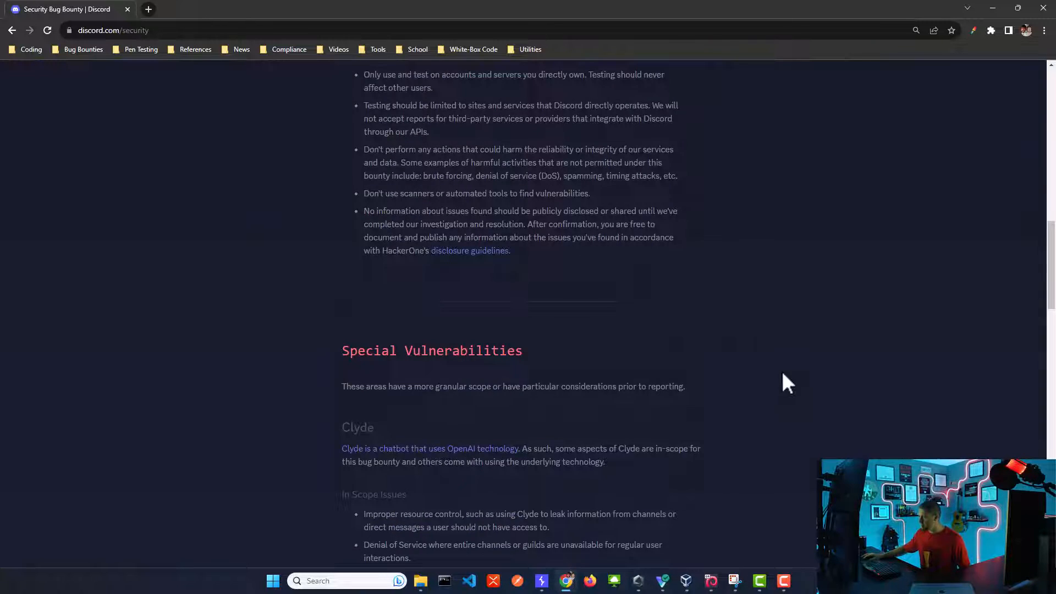
scroll(781, 379, "down", 4)
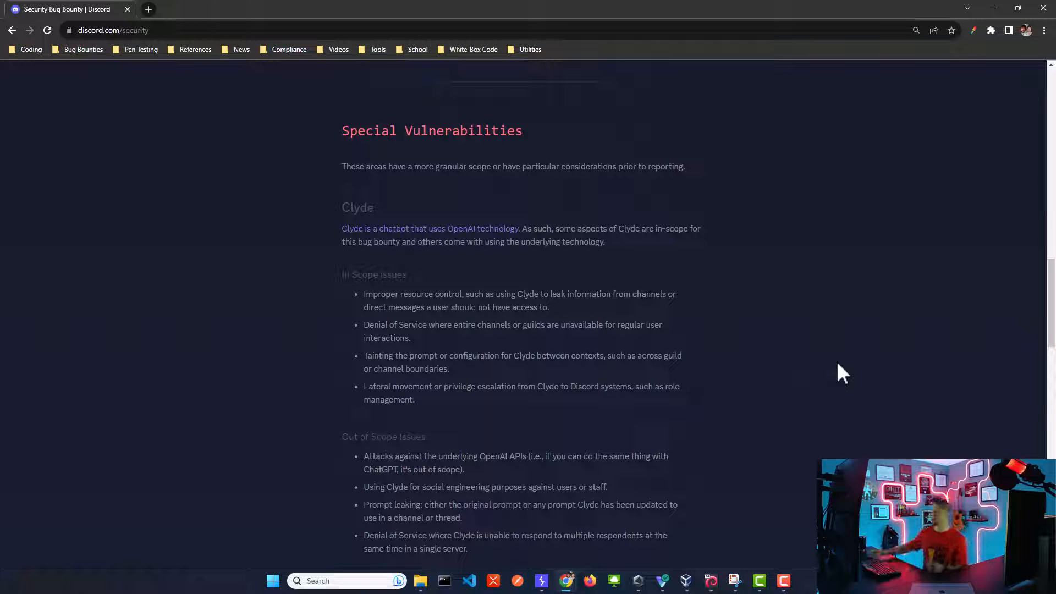
left_click_drag(601, 3, 632, 0)
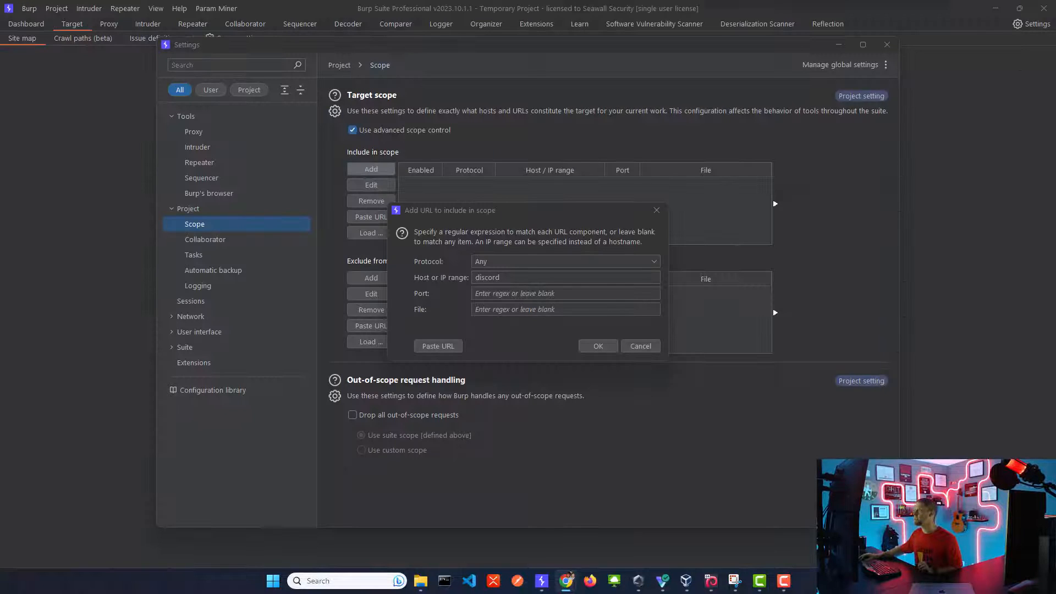
Add the discord host rule to the included scope with out-of-scope proxy logging disabled, and close the settings
left_click(512, 277)
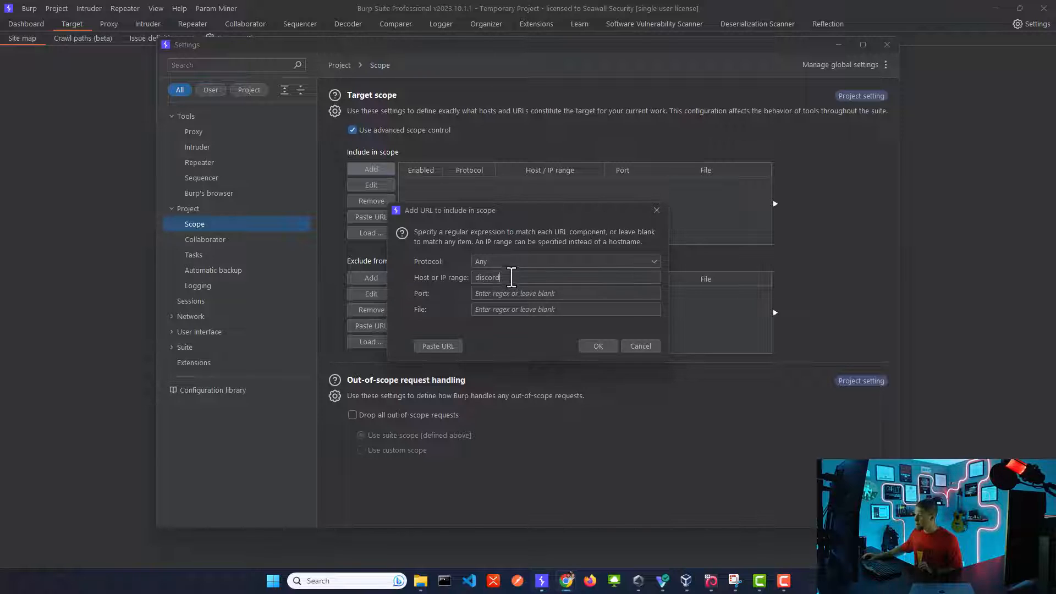
left_click(598, 346)
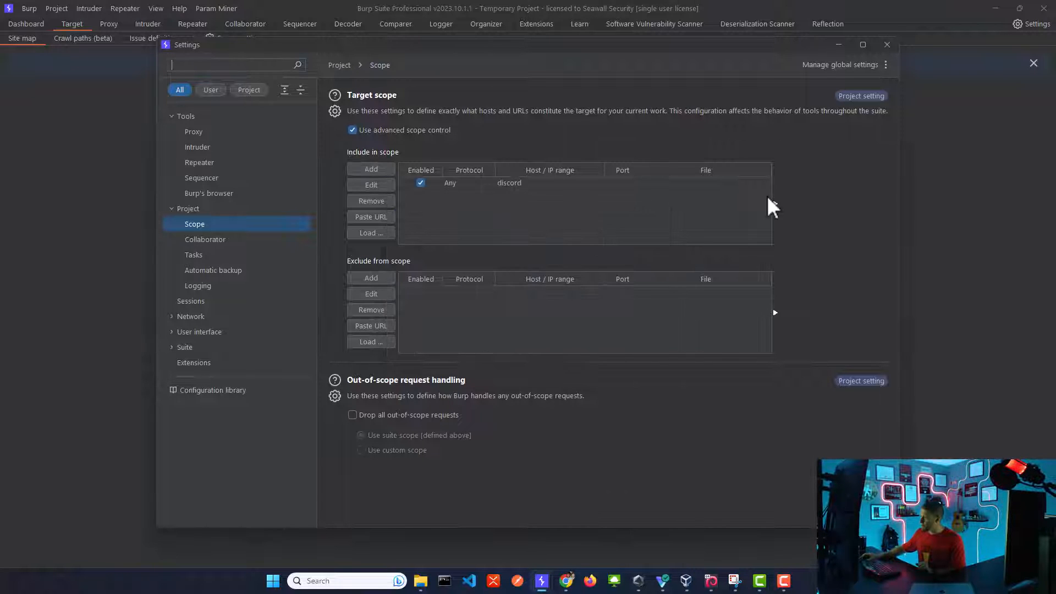
left_click(887, 45)
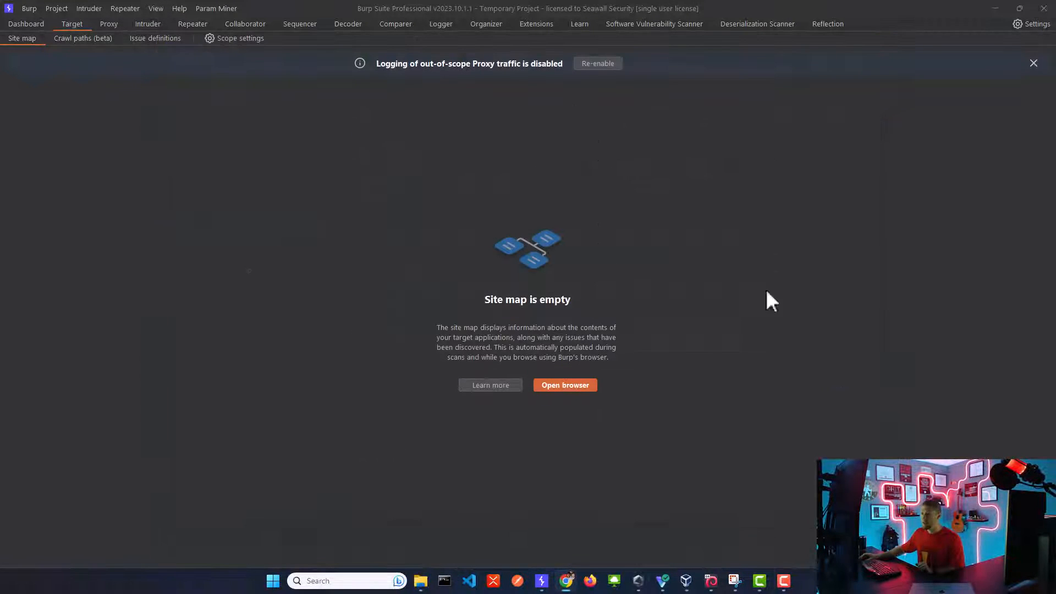
Check the proxy's intercept view and return to the HTTP history
left_click(110, 24)
left_click(73, 39)
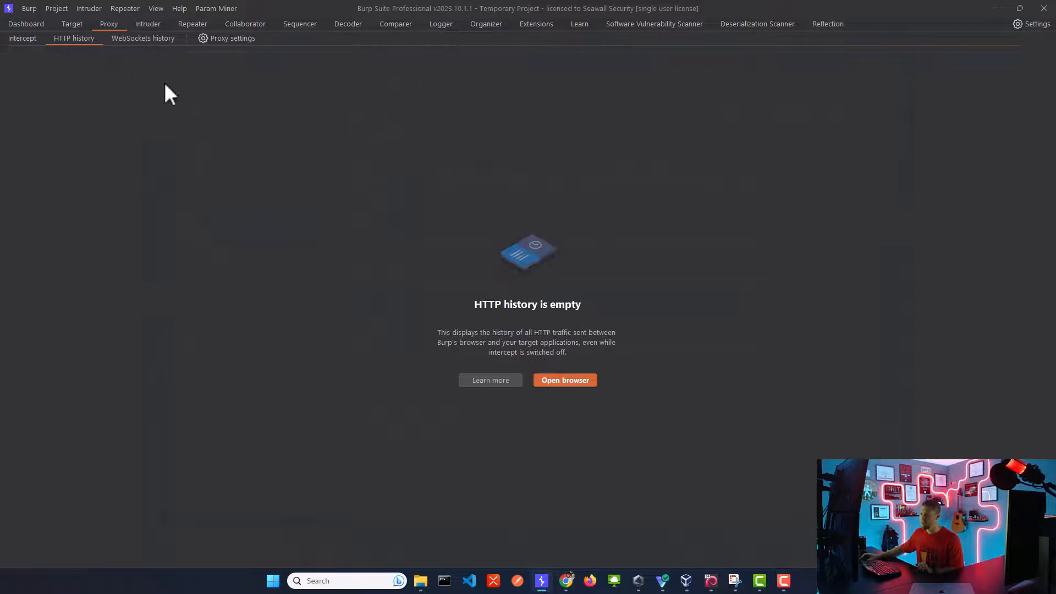
left_click(22, 38)
left_click(166, 100)
left_click(74, 38)
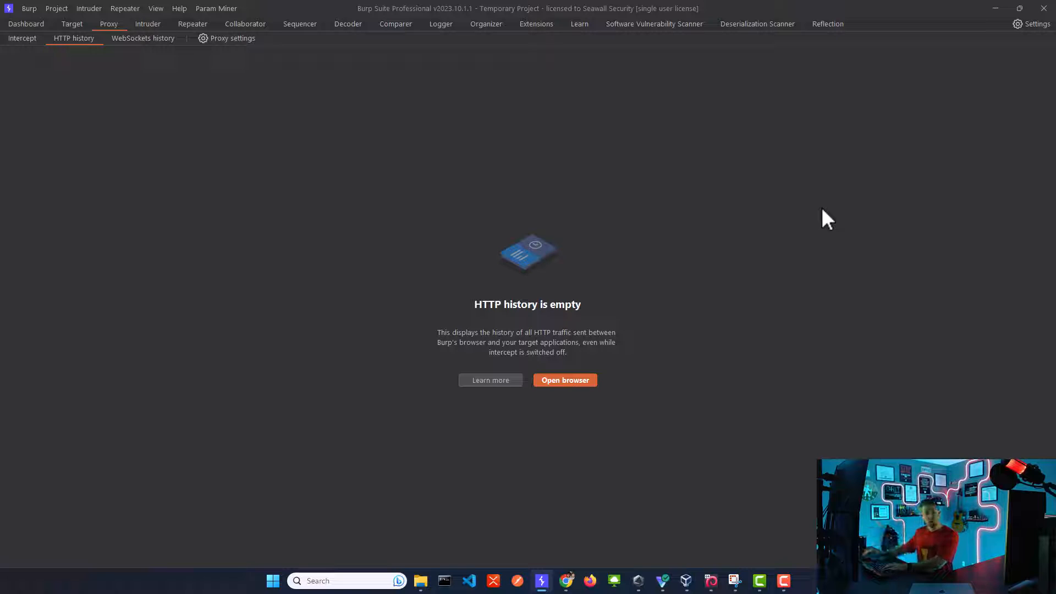
Open the Windows proxy settings and switch on the manual proxy server
left_click(362, 580)
type("proxy")
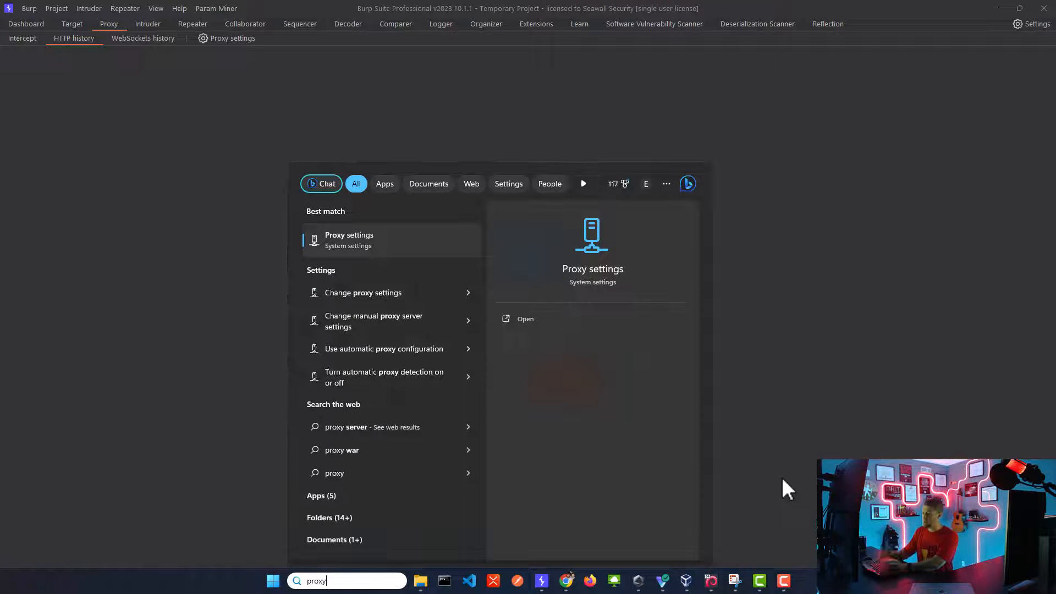
left_click(395, 246)
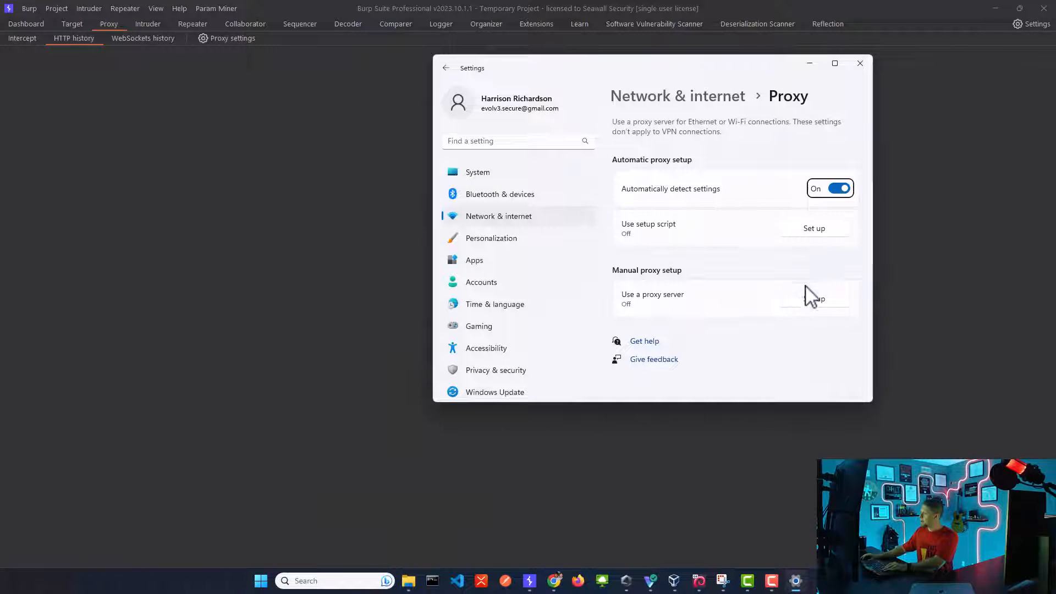
left_click(820, 302)
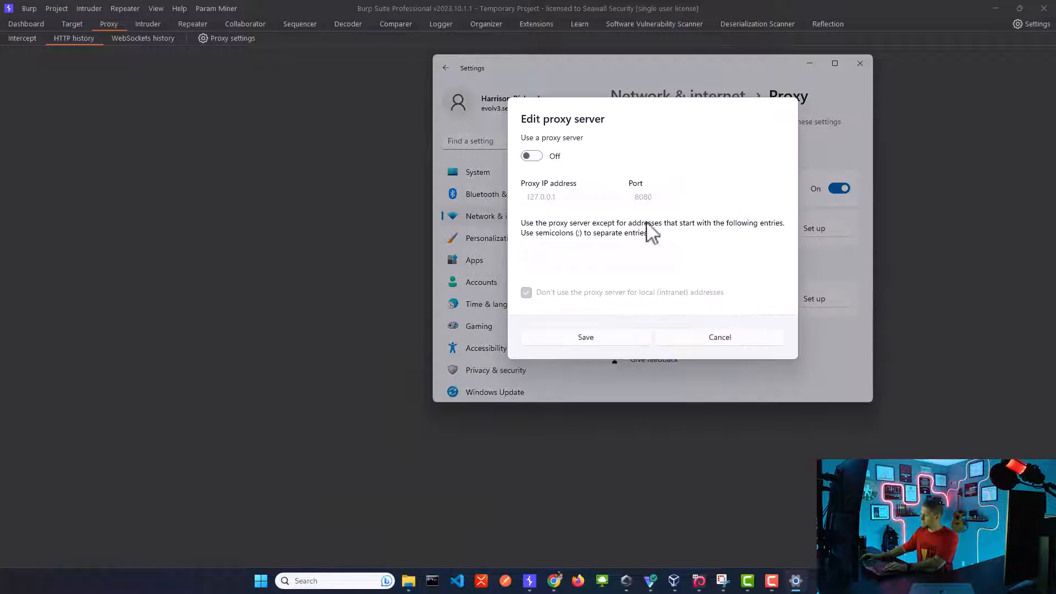
left_click(530, 157)
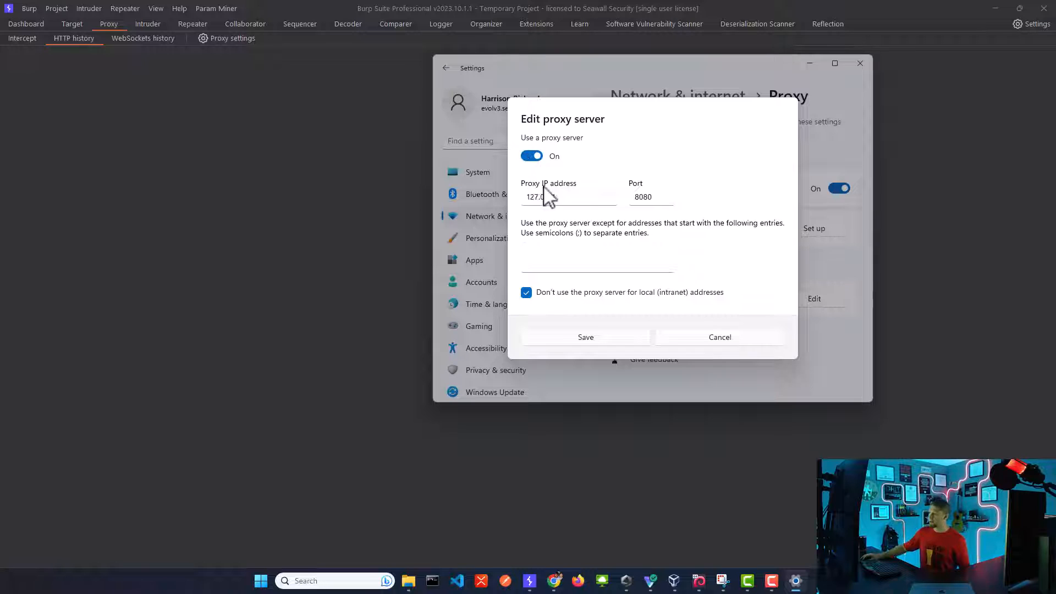
left_click_drag(576, 191, 501, 190)
left_click(652, 158)
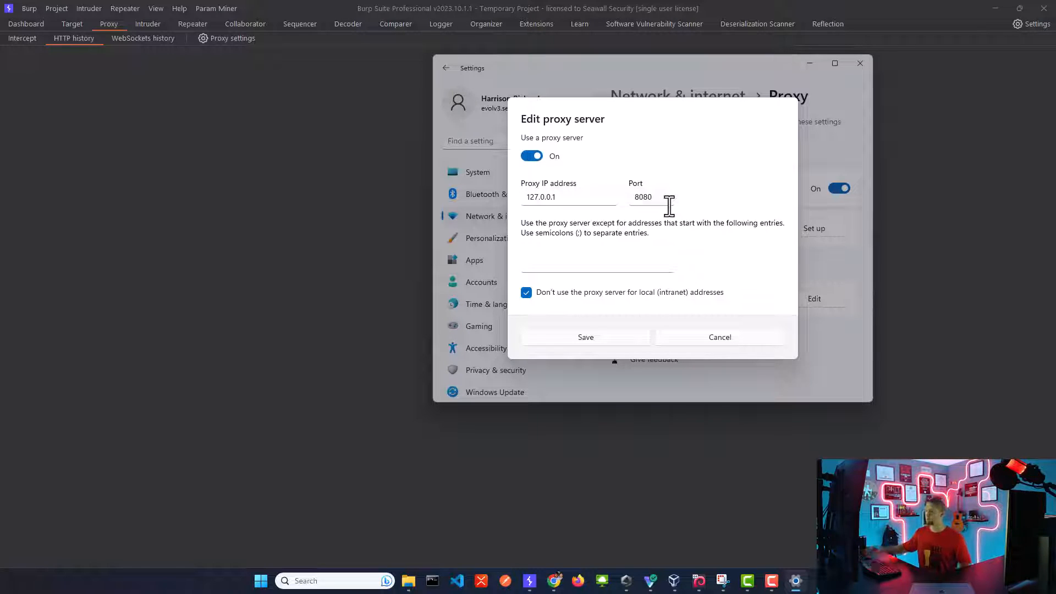
Switch to Burp Suite and inspect the binding settings of the proxy listener, leaving them unedited
left_click(217, 170)
left_click(226, 38)
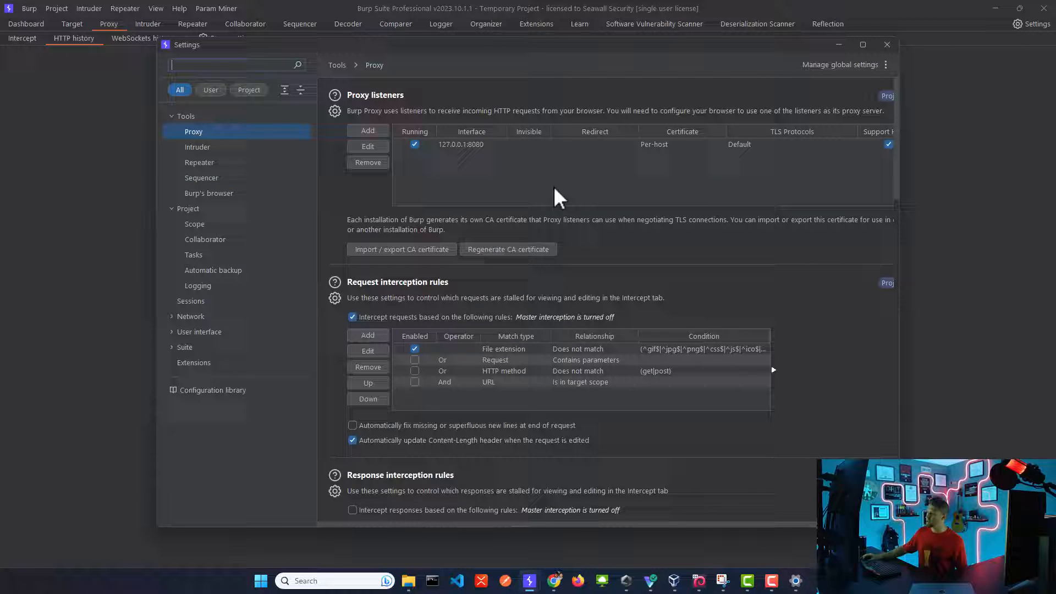
left_click(481, 147)
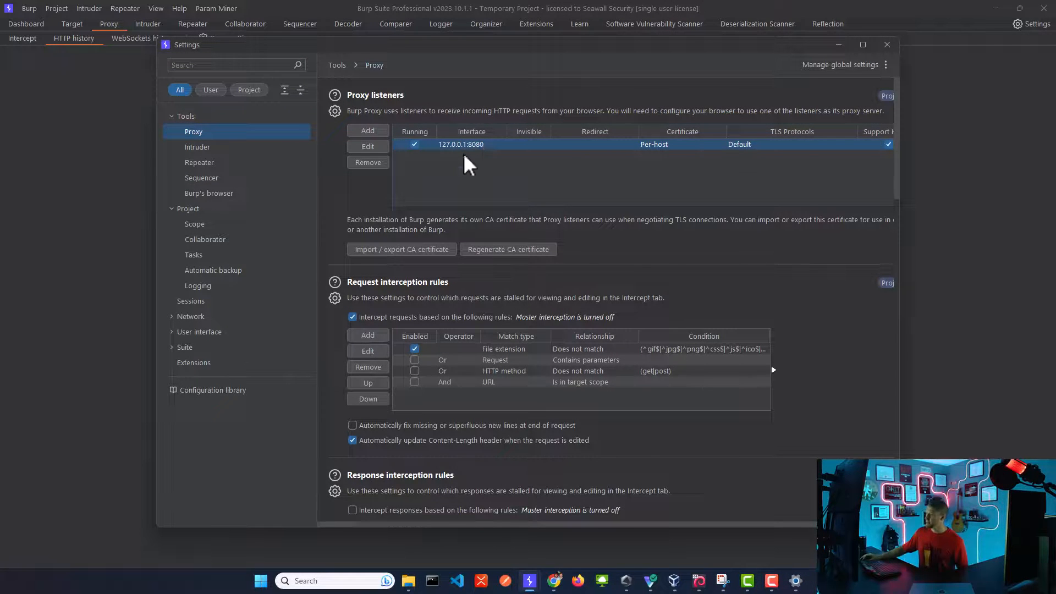
left_click(368, 146)
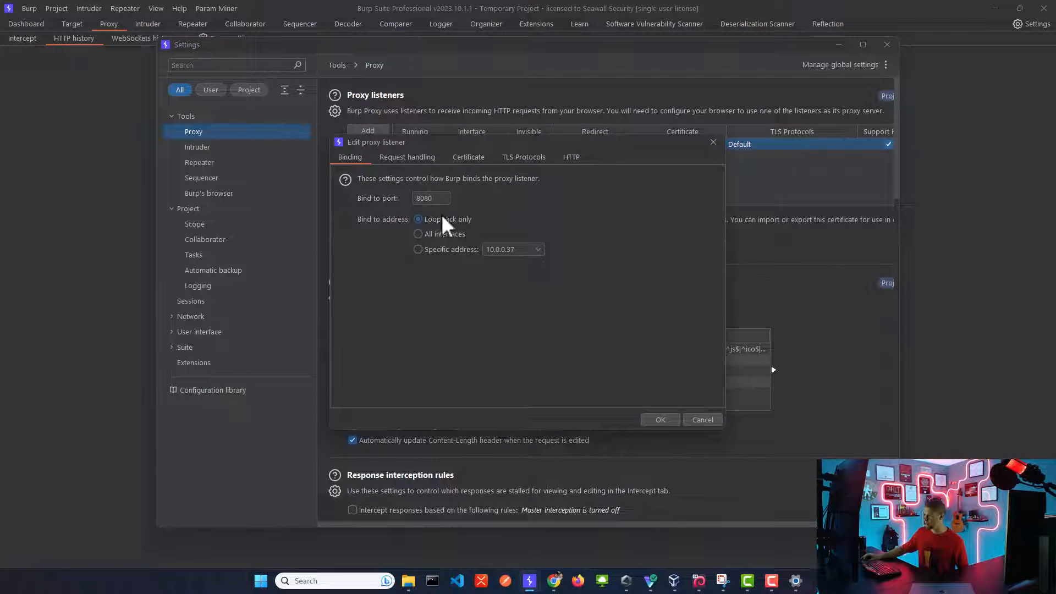
left_click(713, 142)
left_click(886, 45)
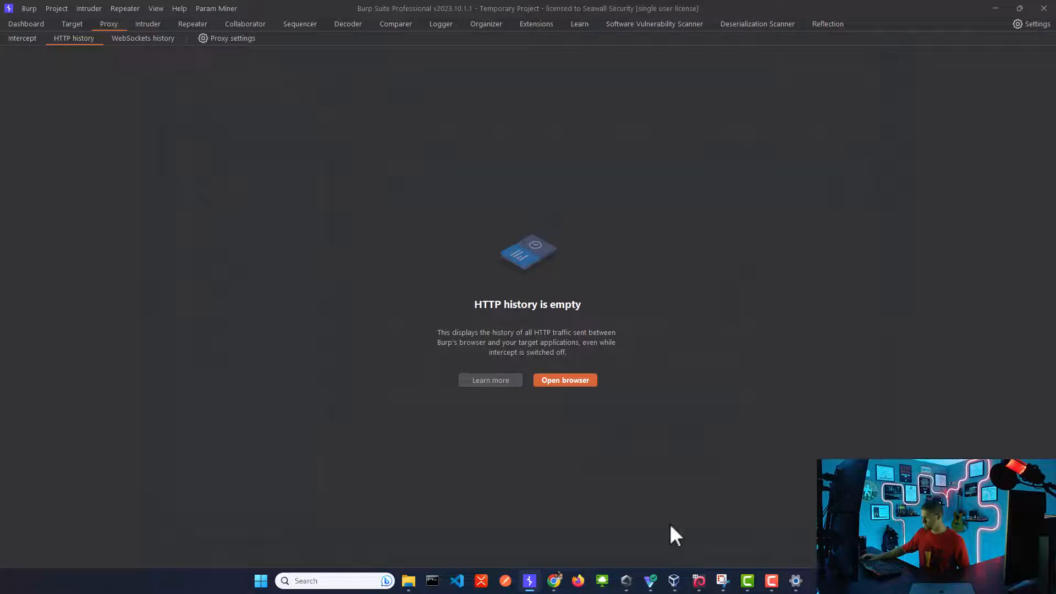
Return to Windows Settings, save the manual proxy server with address 127.0.0.1 and port 8080, and close the window
left_click(796, 581)
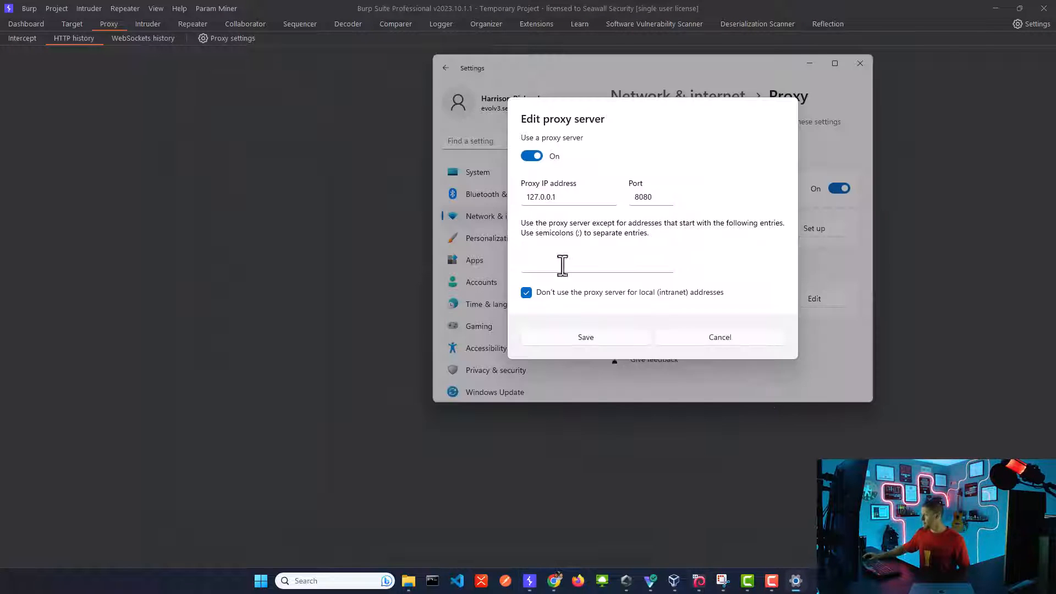
left_click(601, 337)
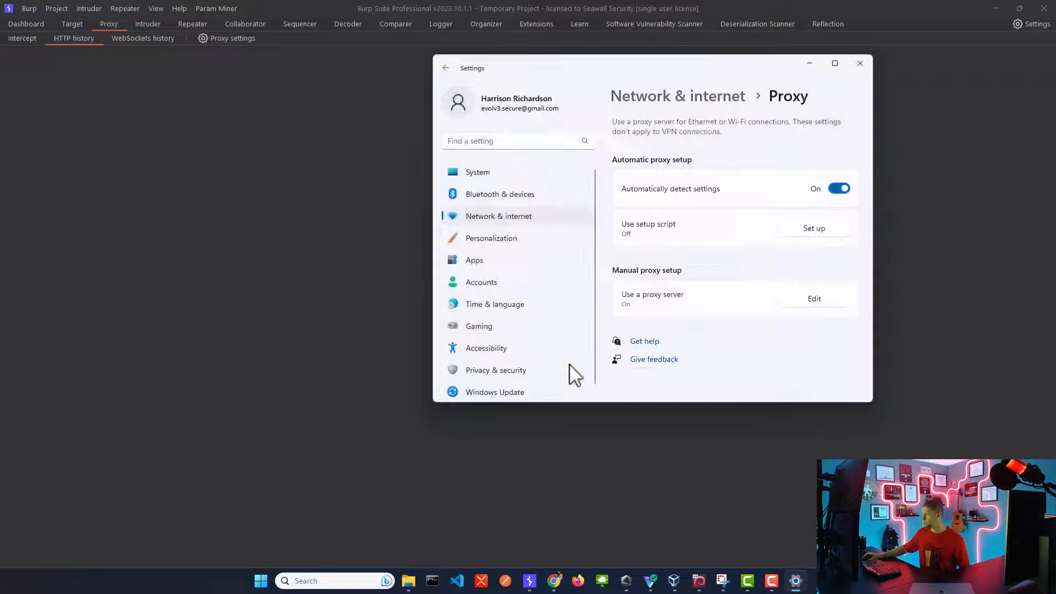
left_click(855, 68)
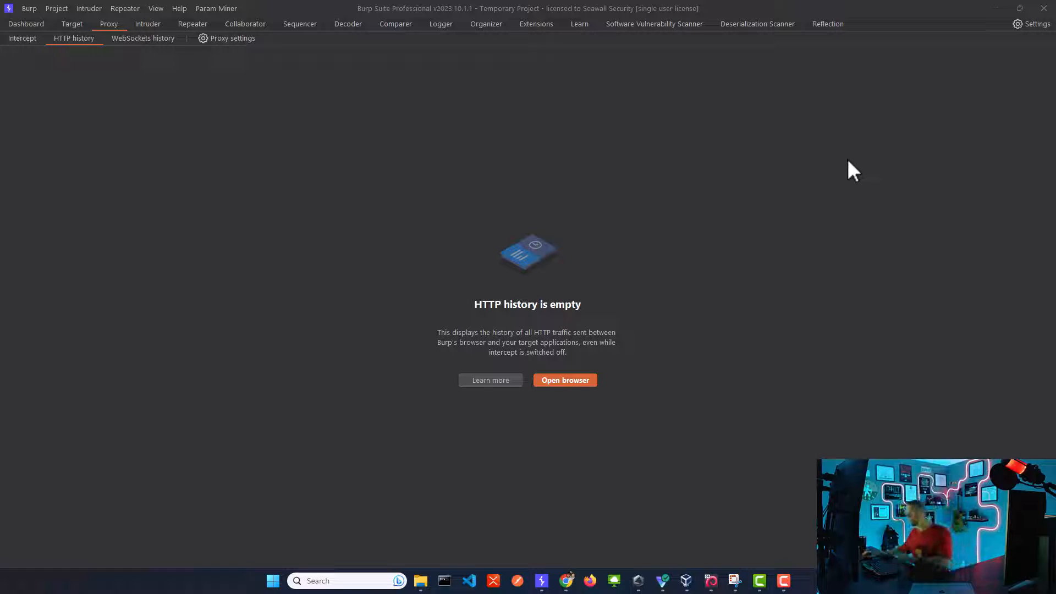
Launch the Discord desktop app and examine the headers and body of the captured POST request to /api/v9/science in Burp Suite
left_click(365, 580)
type("discord")
key("Return")
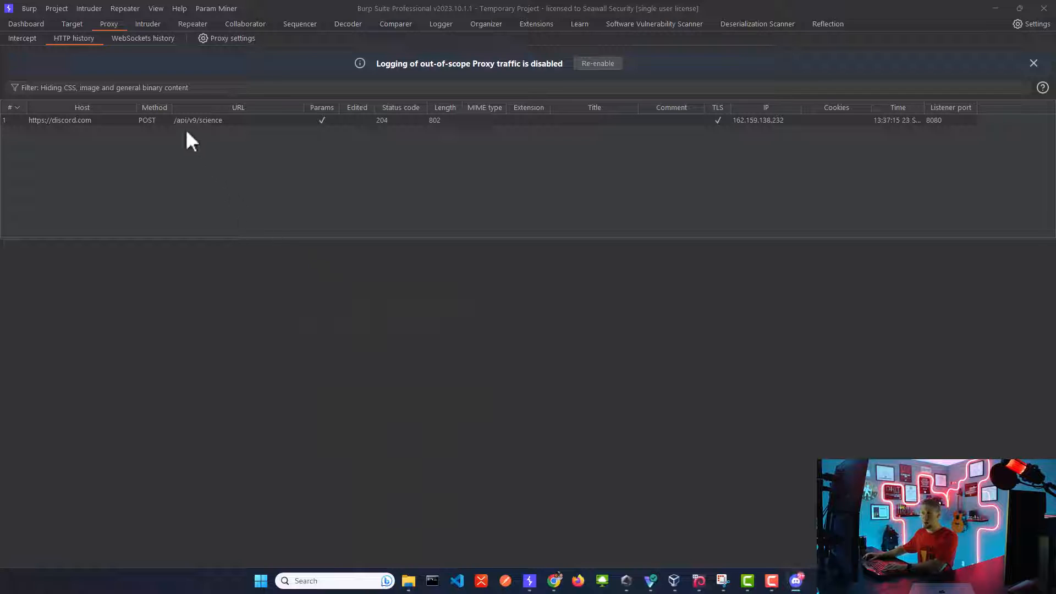
left_click(185, 120)
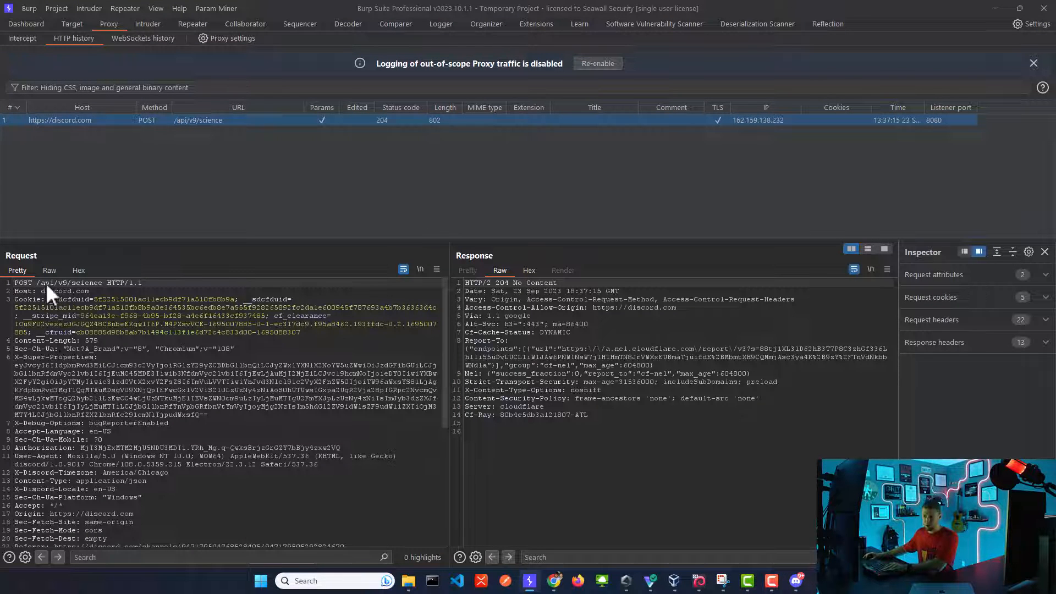
scroll(166, 351, "down", 8)
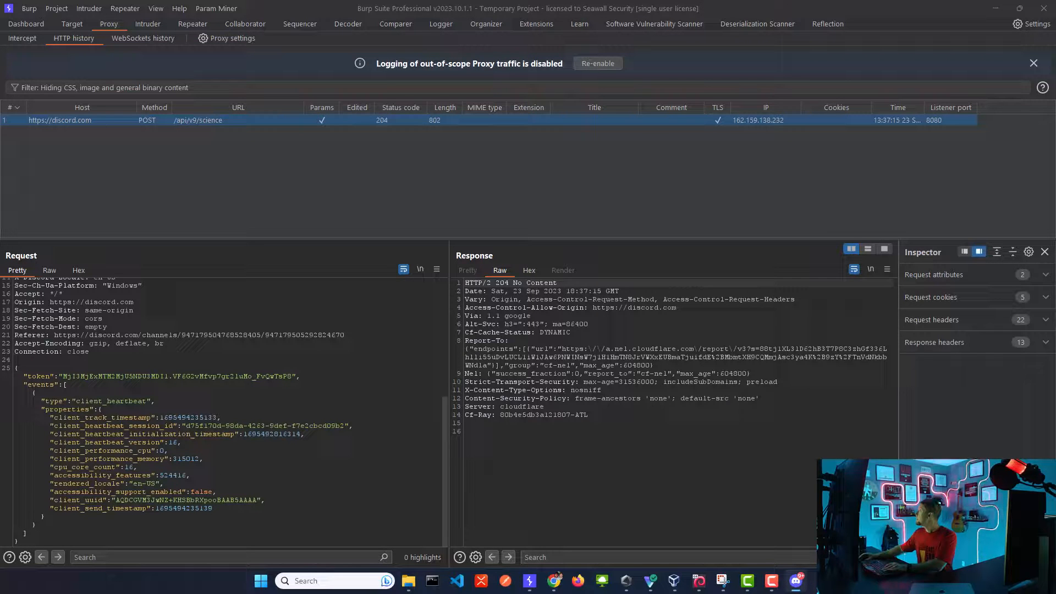
Bring the Discord window over Burp Suite and open the gaming channel of the OffSec server to generate traffic
left_click_drag(573, 1, 573, 108)
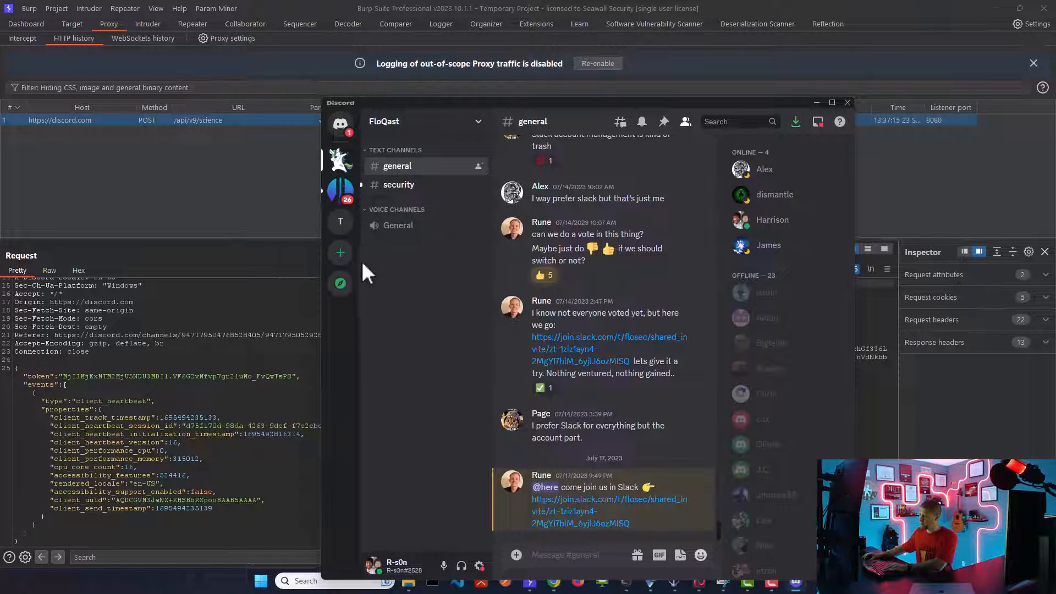
left_click(341, 189)
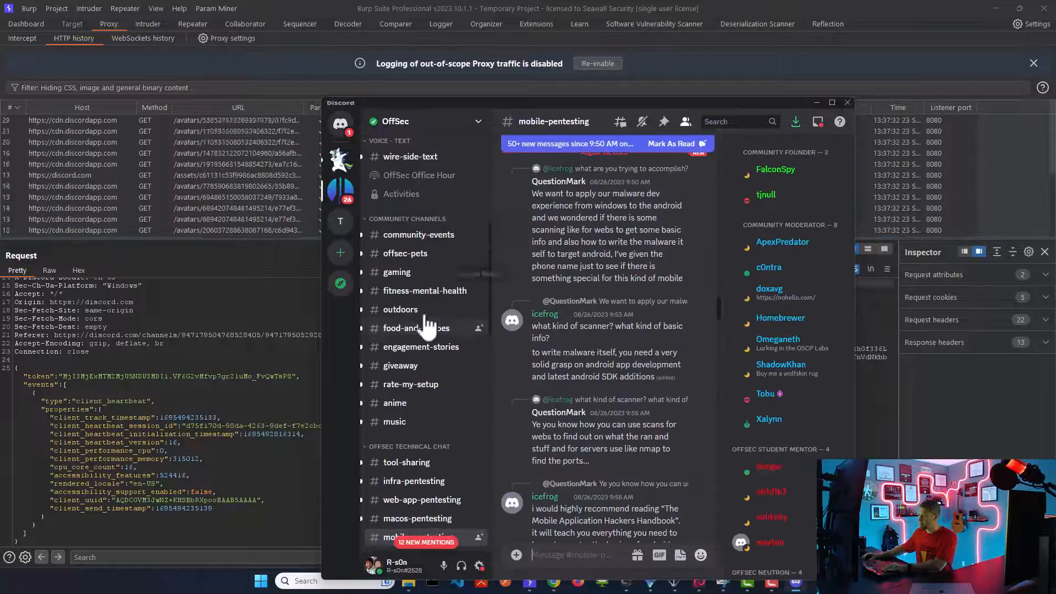
left_click(418, 271)
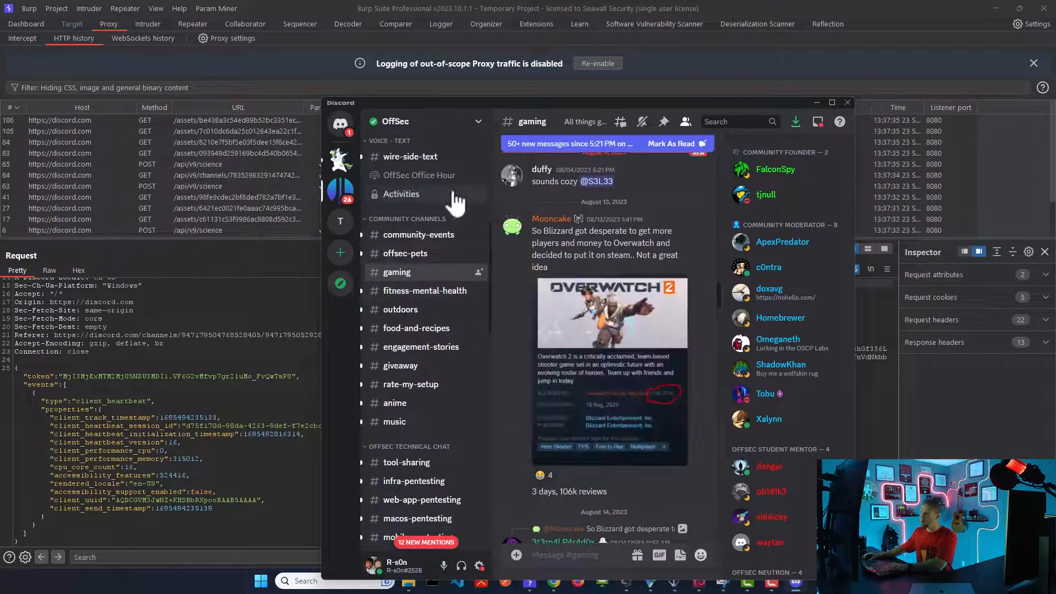
Generate more traffic from Discord by opening the food-and-recipes channel and the help page, and close the Discord window
left_click(414, 329)
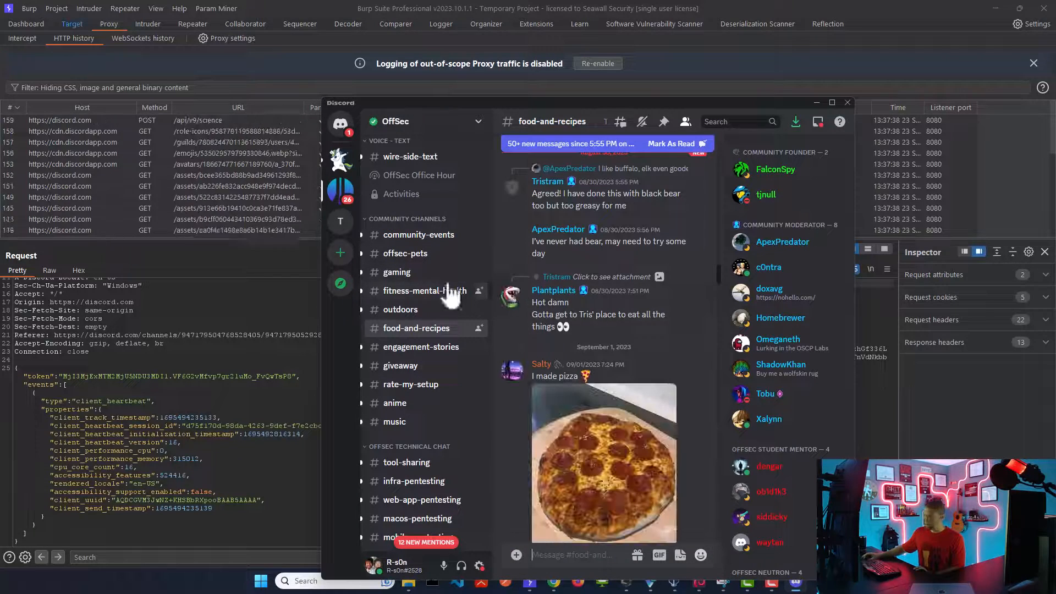
left_click_drag(626, 101, 625, 45)
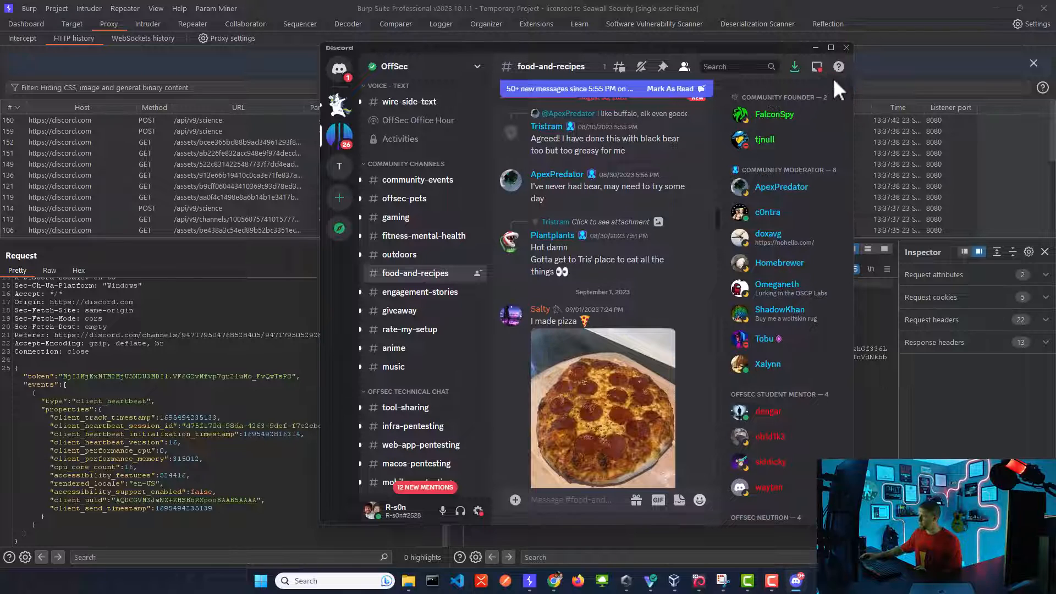
left_click(845, 47)
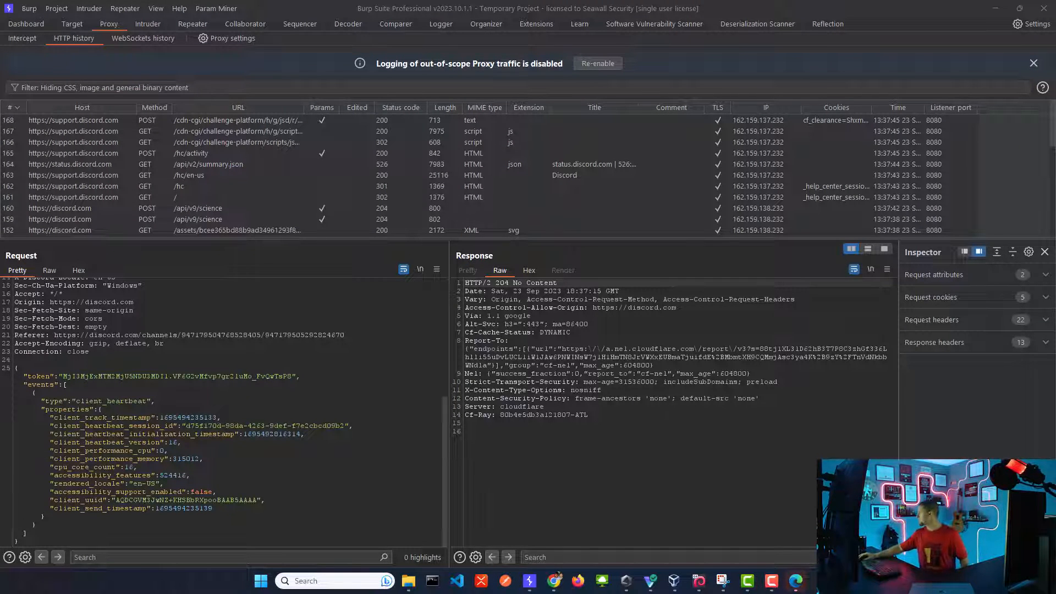
Bring the Edge window with Discord's Help Center over Burp Suite, reload support.discord.com/hc/en-us, and close the browser
left_click_drag(1055, 165, 646, 101)
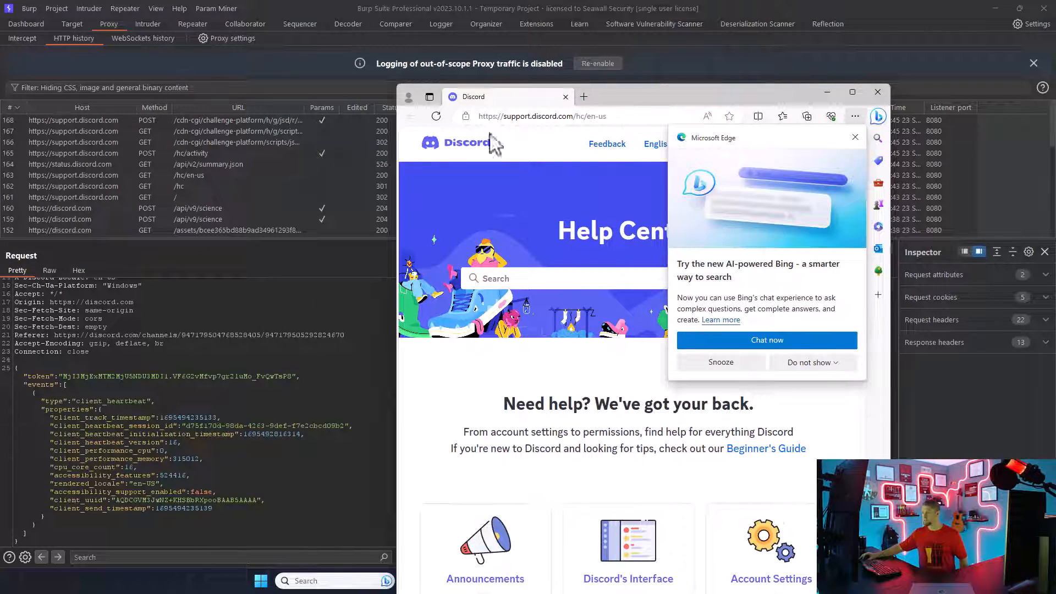
left_click(581, 120)
key("Return")
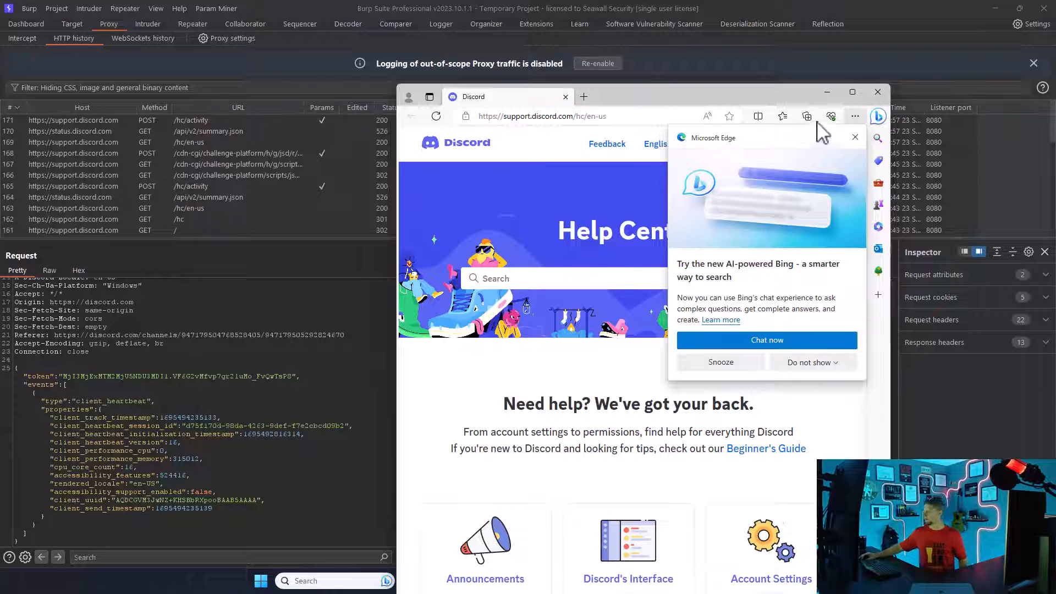
left_click(879, 92)
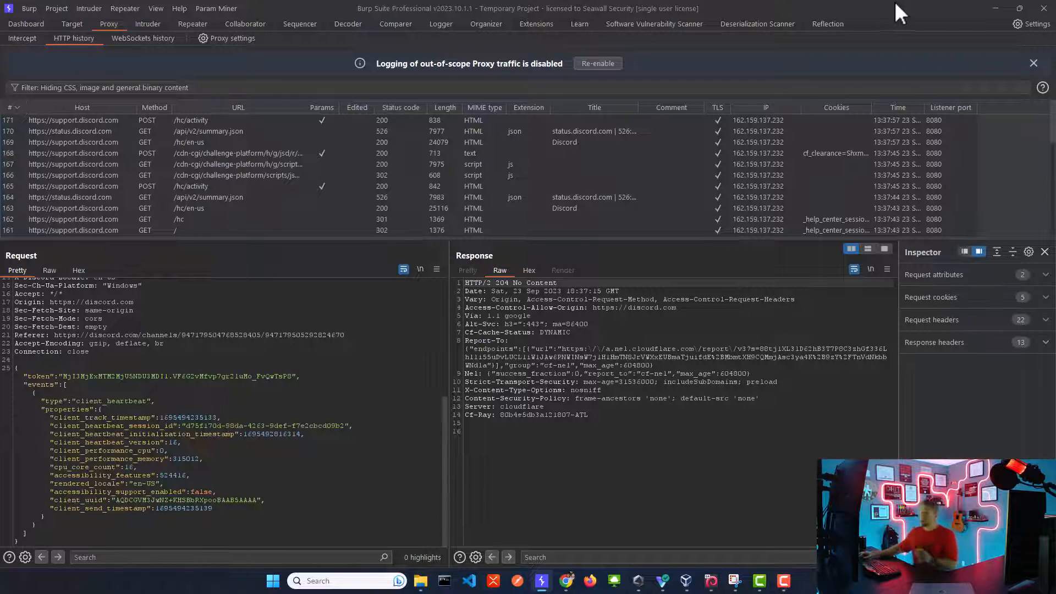
Review the headers of the displayed /api/v9/science request, and examine the body and headers of POST request 4 in the HTTP history
left_click(356, 407)
scroll(280, 405, "up", 8)
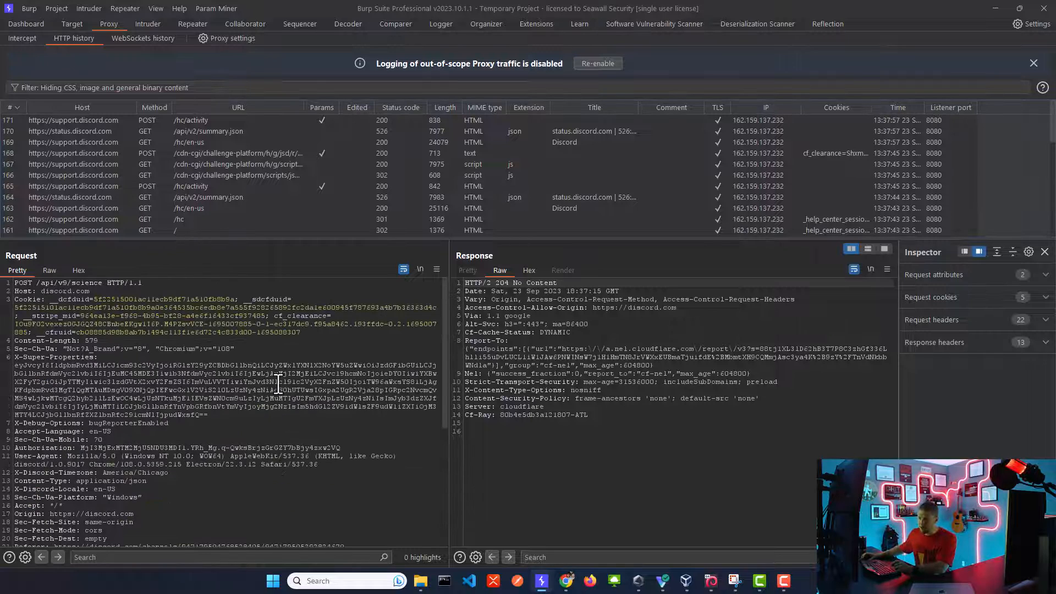
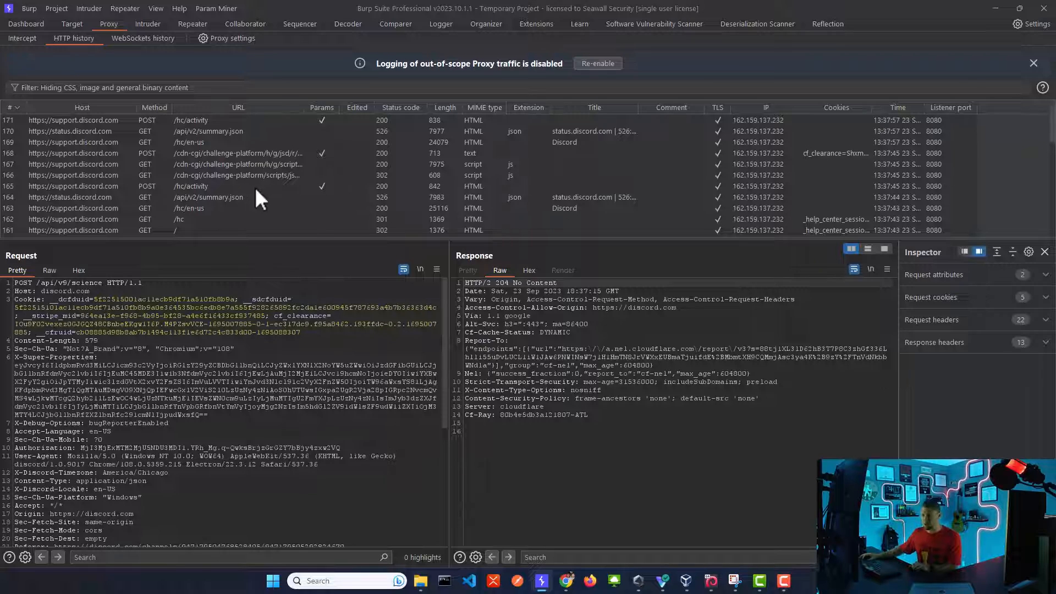
scroll(255, 187, "down", 10)
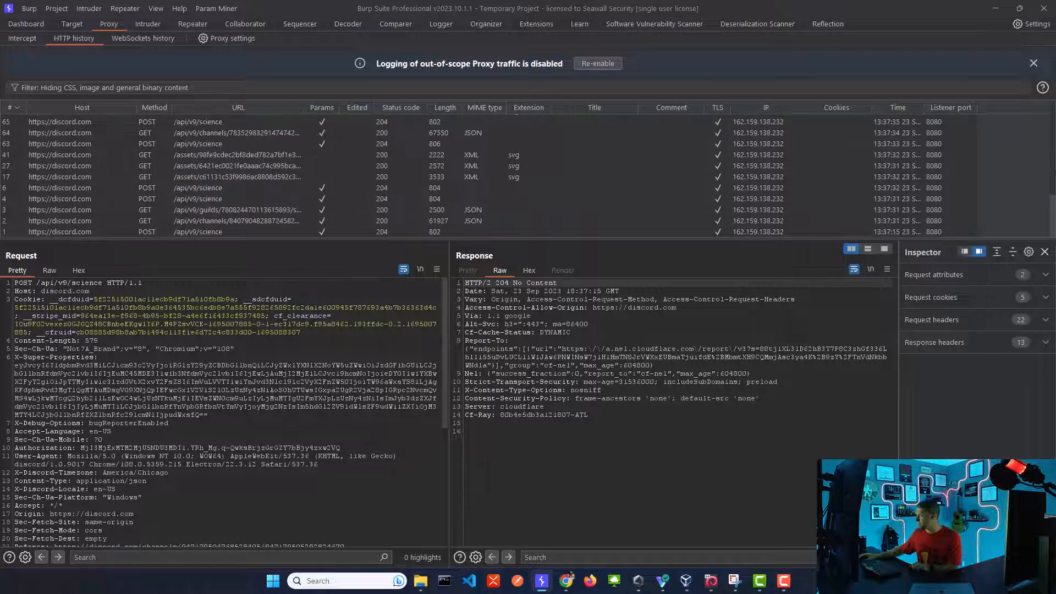
left_click(202, 199)
scroll(291, 414, "down", 10)
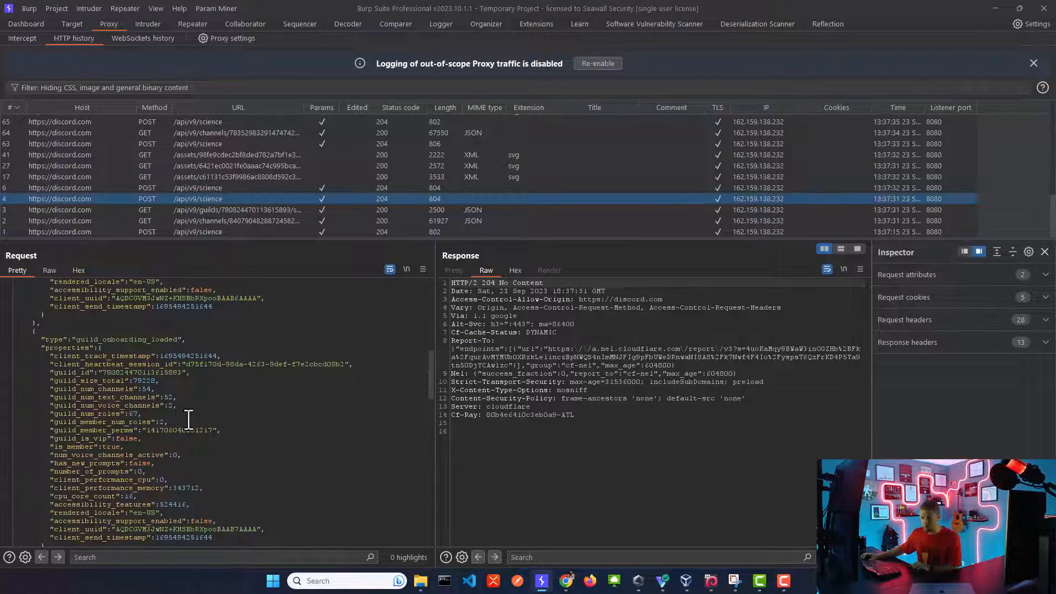
scroll(209, 407, "up", 10)
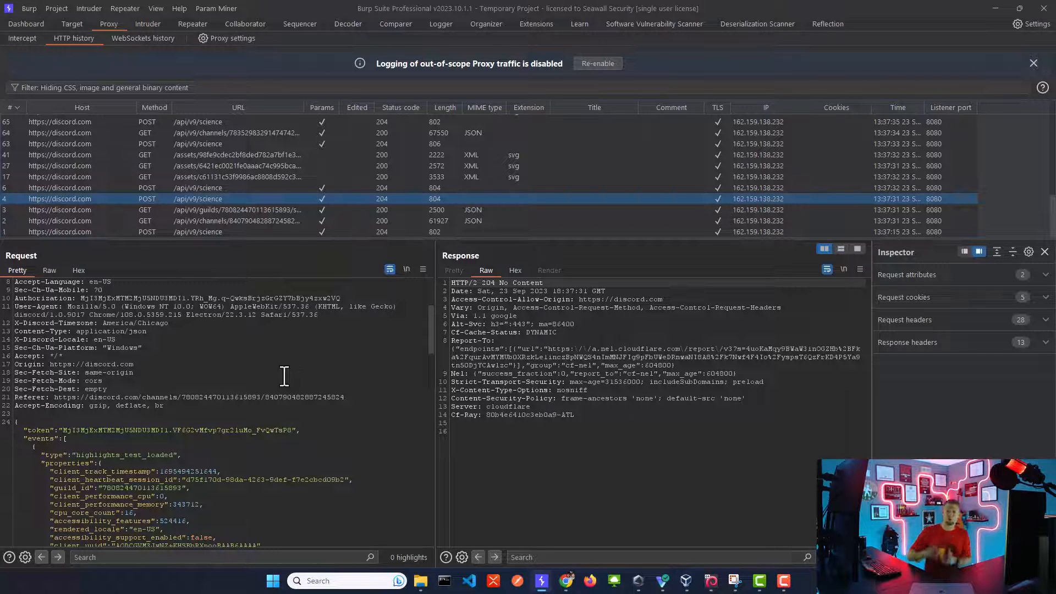
scroll(285, 376, "up", 5)
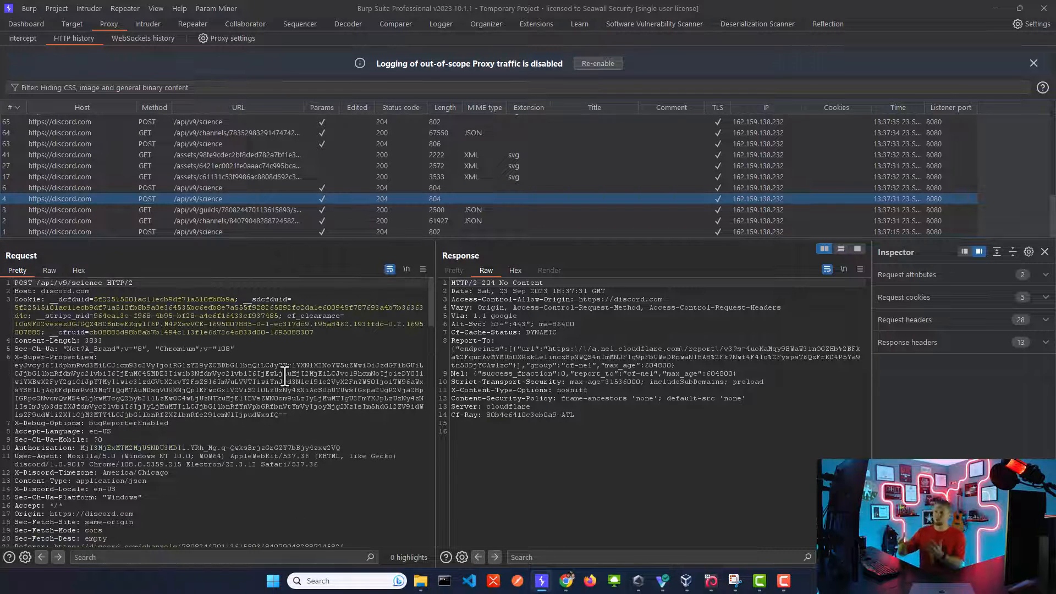